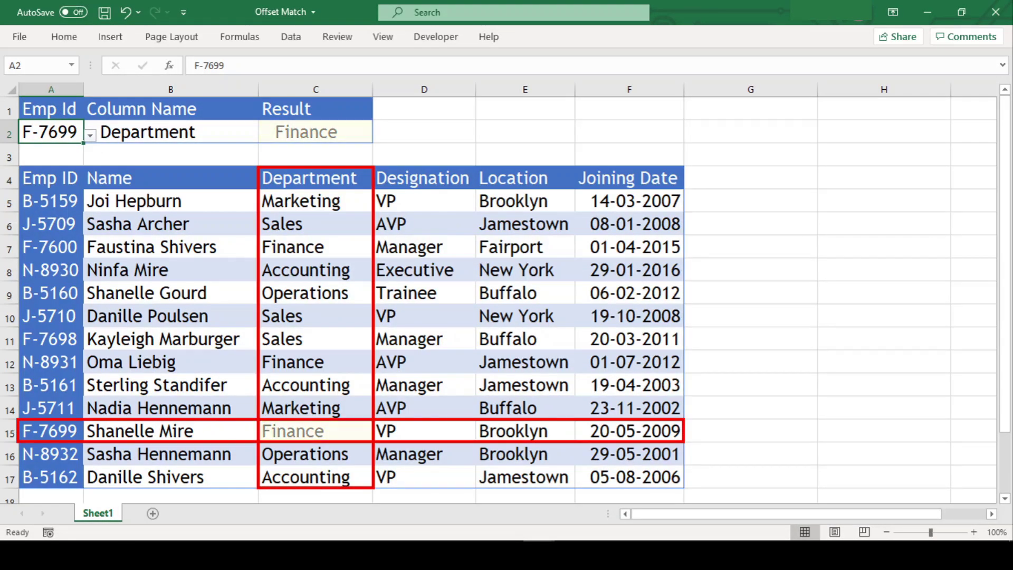
- Choose Location as the column name from B2's dropdown
click(211, 132)
click(265, 135)
click(222, 189)
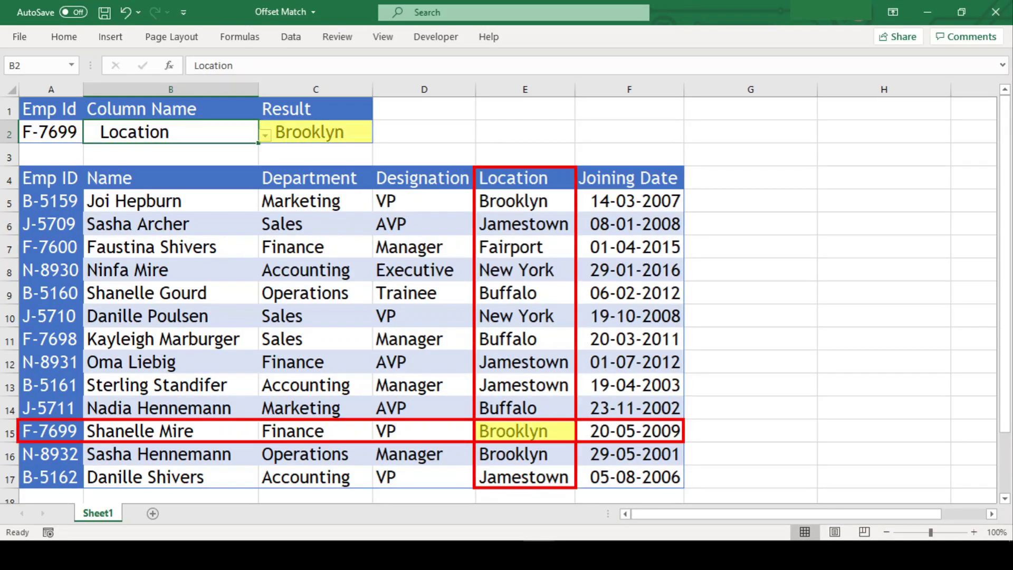
- Choose Emp Id F-7600 from A2's dropdown and bring up B2's column-name list
click(51, 132)
click(90, 136)
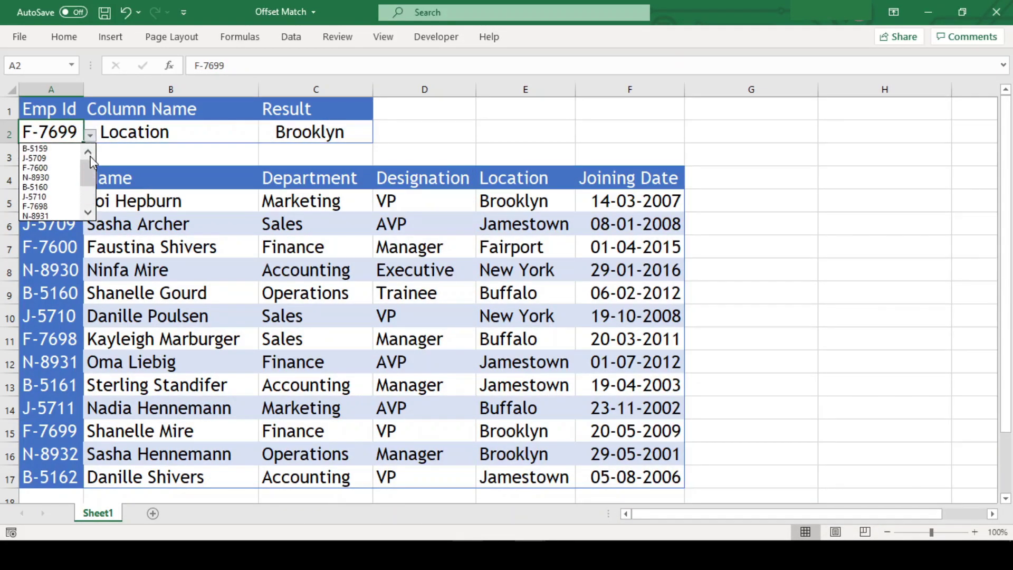
click(52, 168)
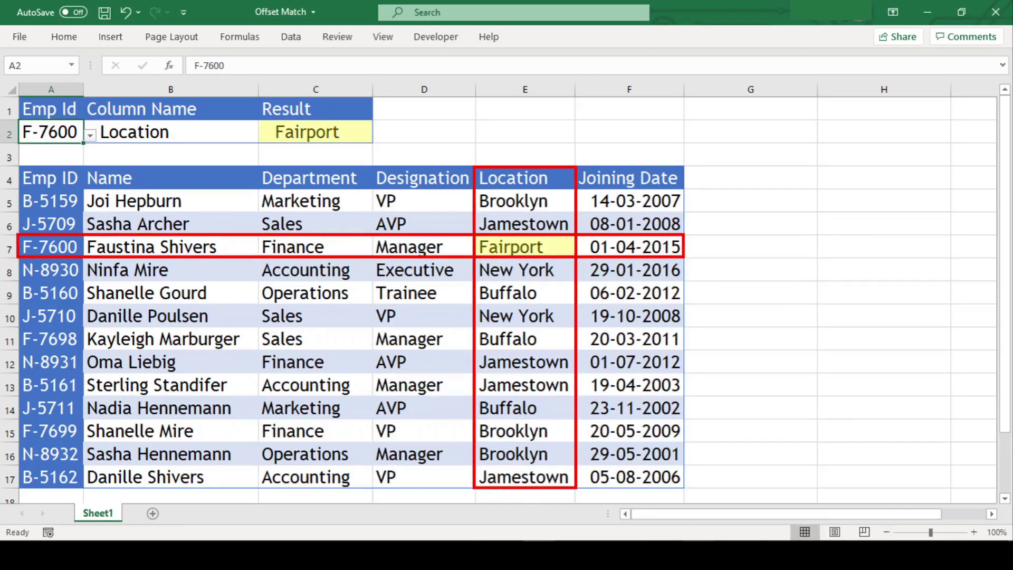
click(203, 129)
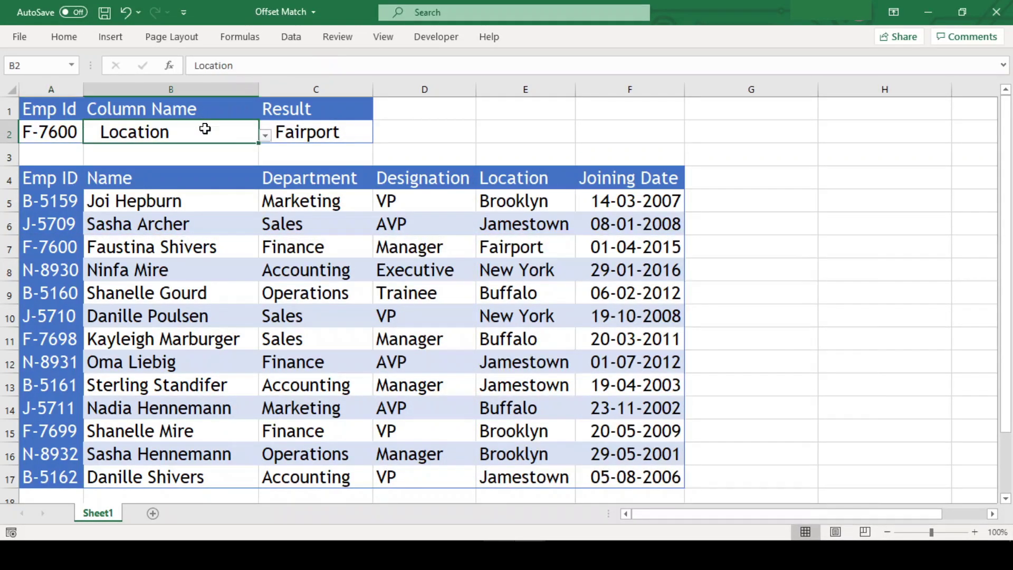
click(265, 135)
- Pick Designation as the column name in B2
click(232, 178)
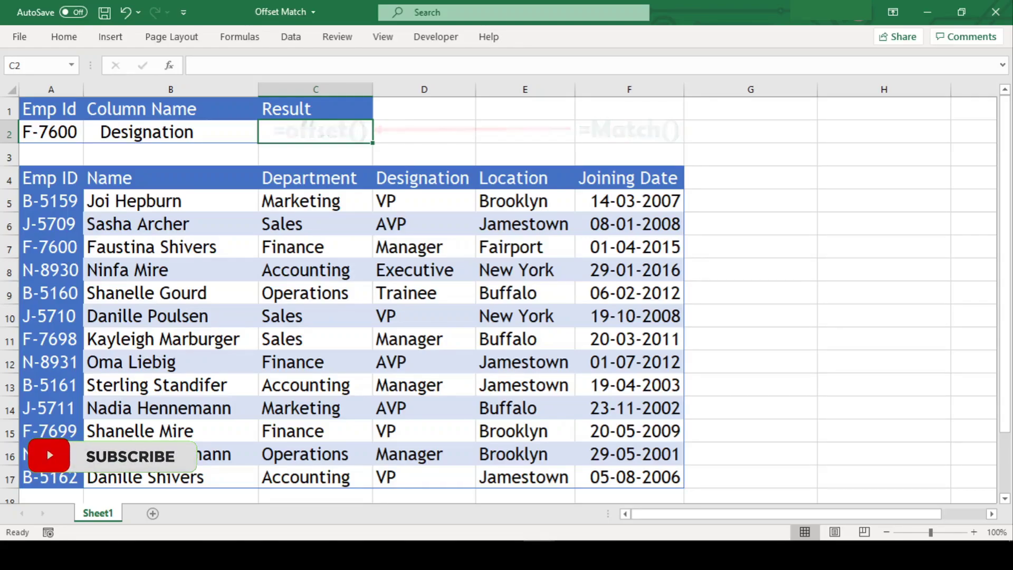
- Change the column name in B2 to Department
click(235, 132)
click(265, 135)
click(121, 160)
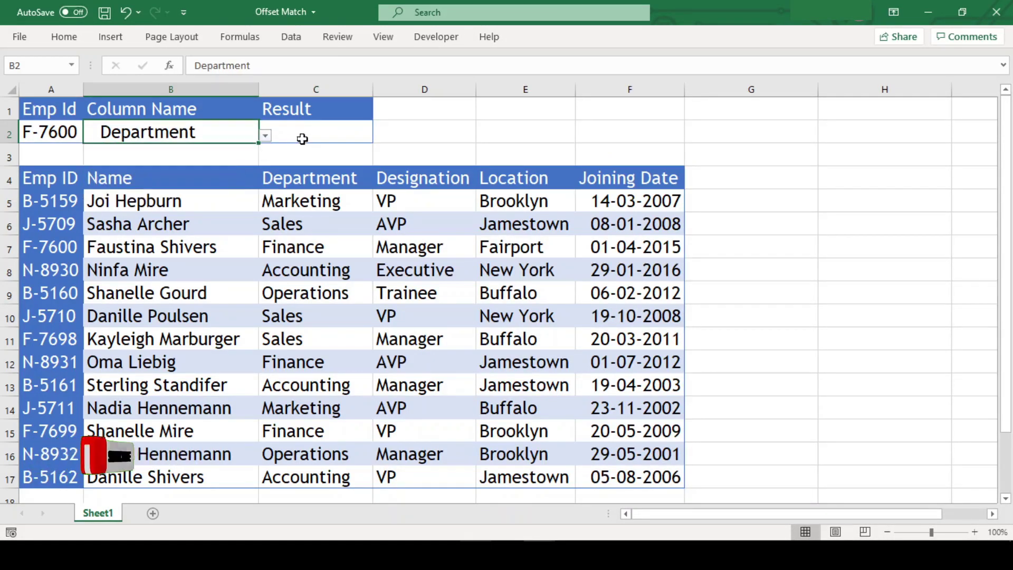
- Enter =OFFSET(A4,3,2) in C2 and reopen the formula for review
click(303, 136)
text(=off)
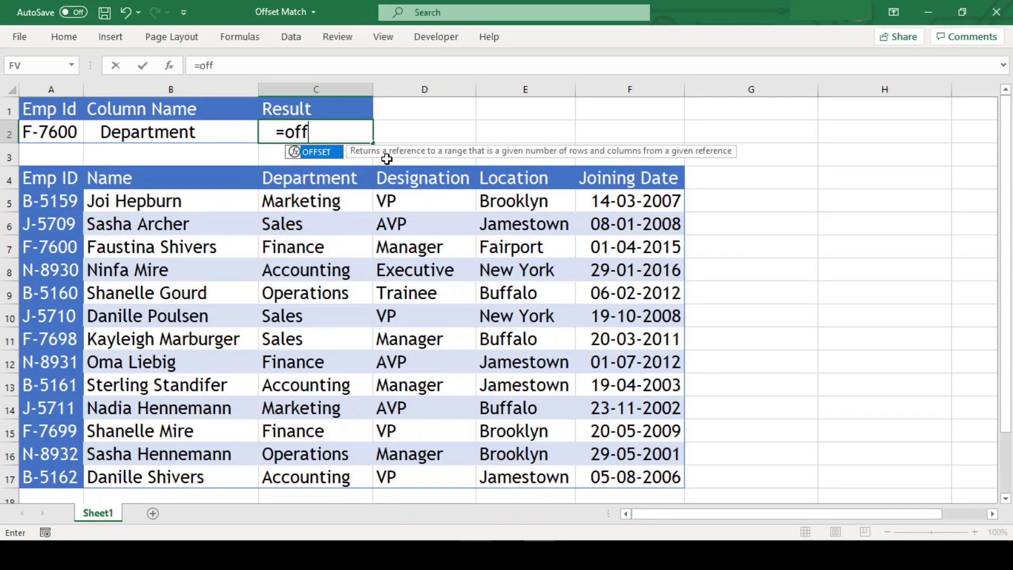
text(set()
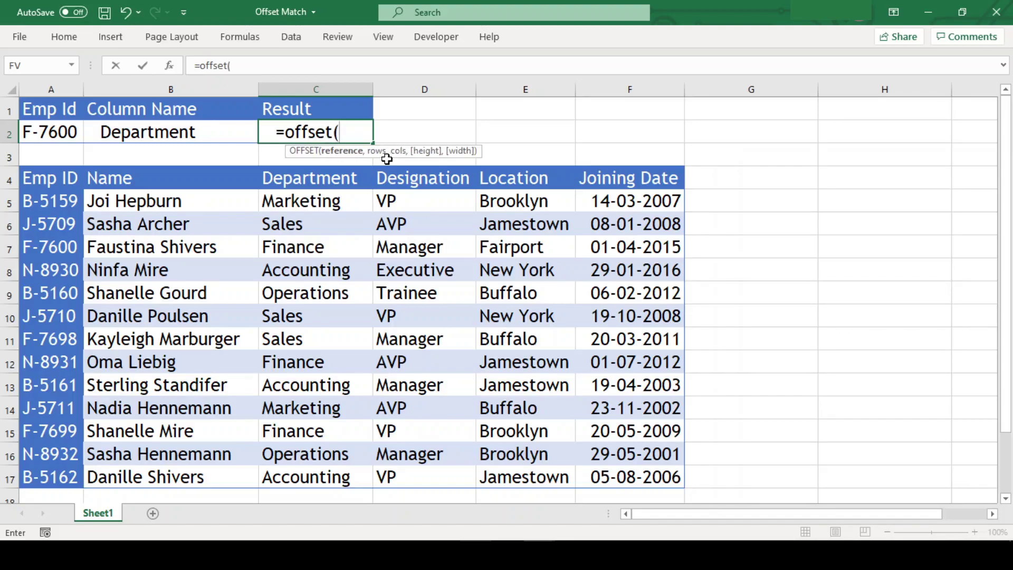
click(59, 182)
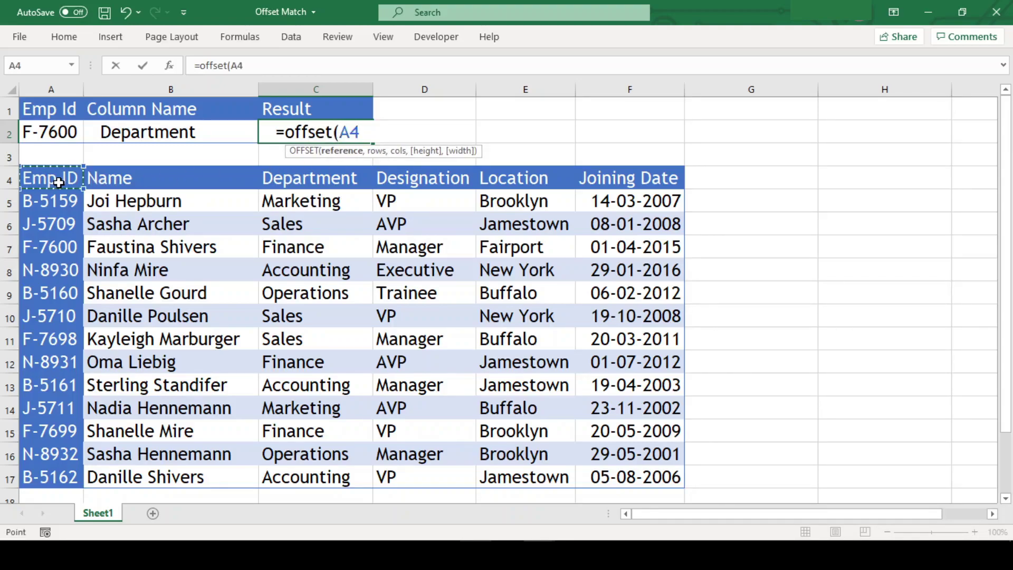
text(,)
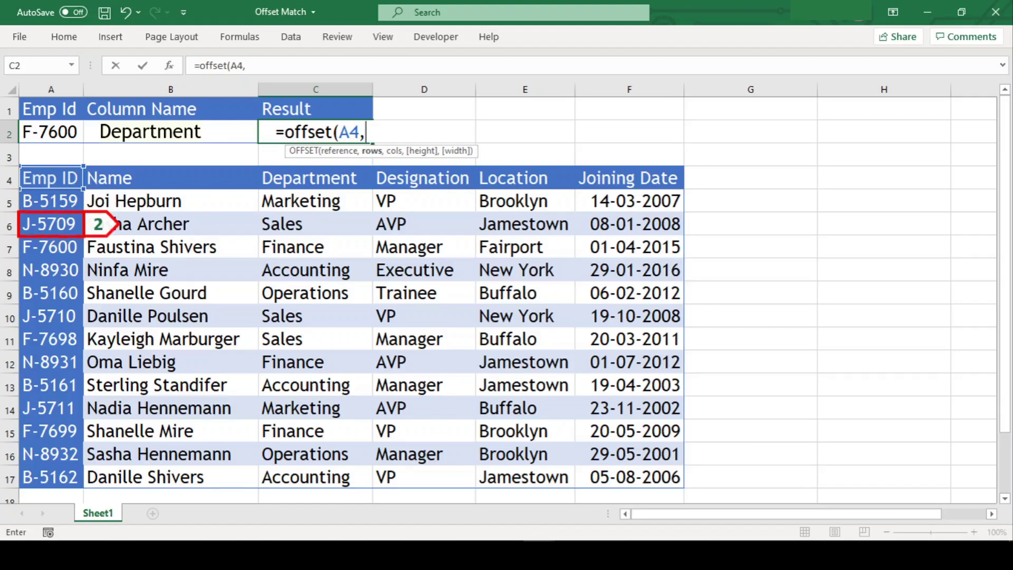
text(3,)
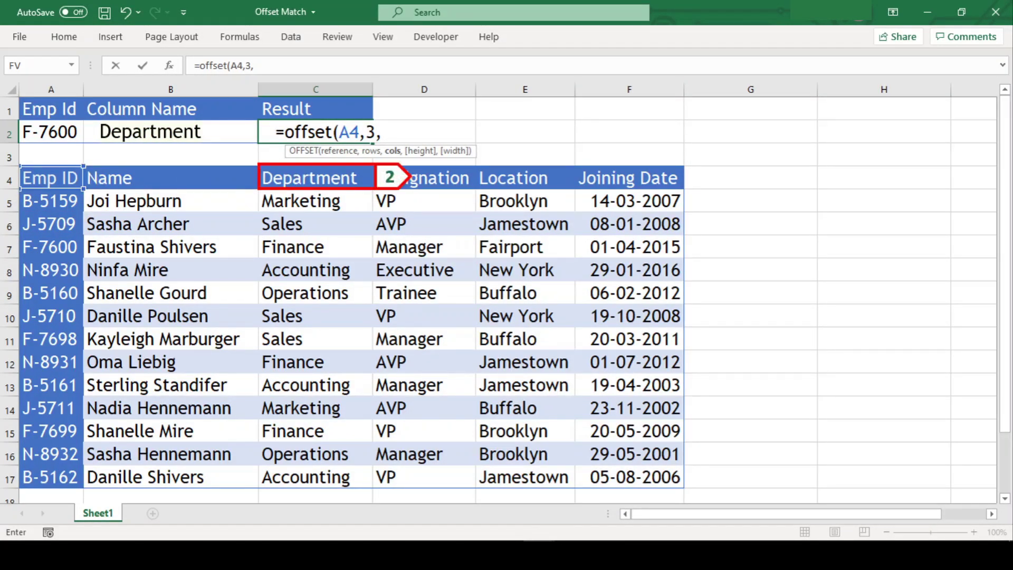
text(2))
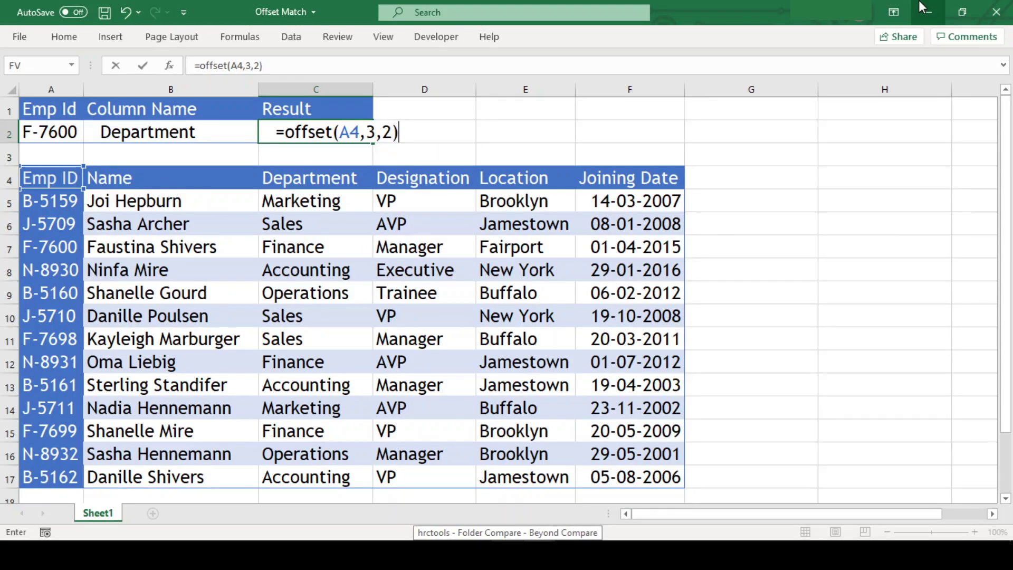
key(Return)
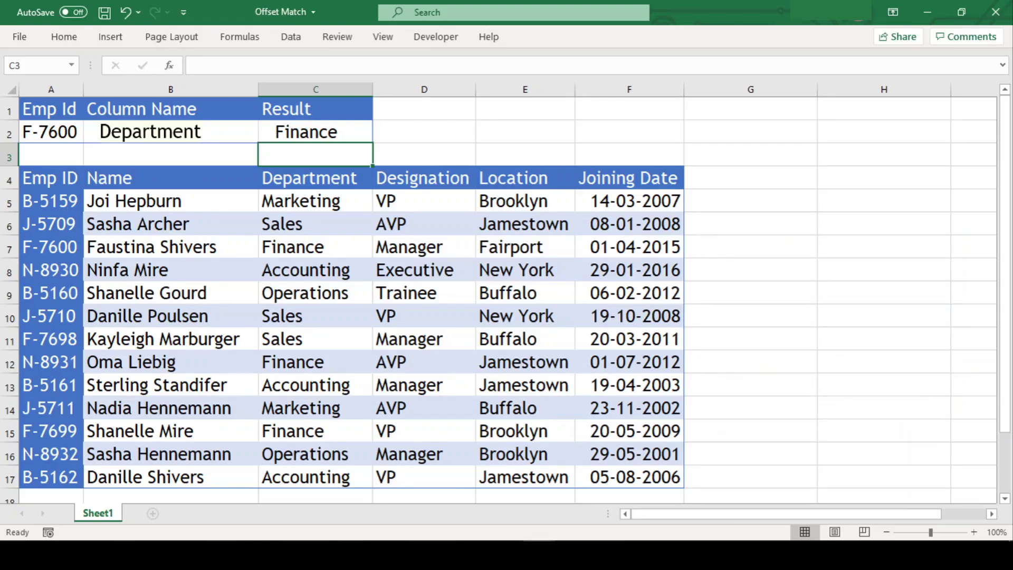
key(Up)
key(F2)
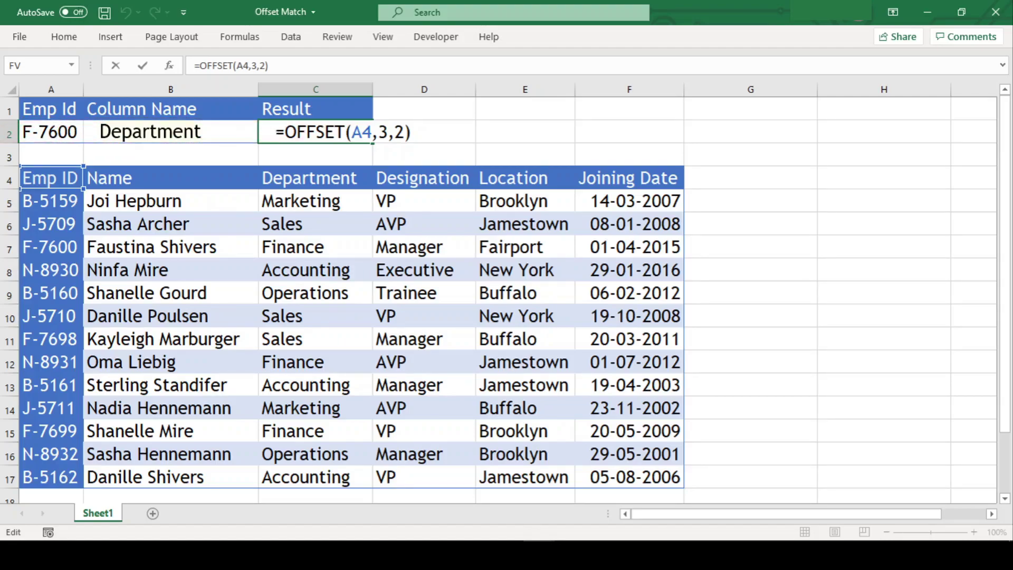
- Enter =MATCH(A2,A5:A17,0) in D2 to get the Emp Id's row position
key(ctrl+Return)
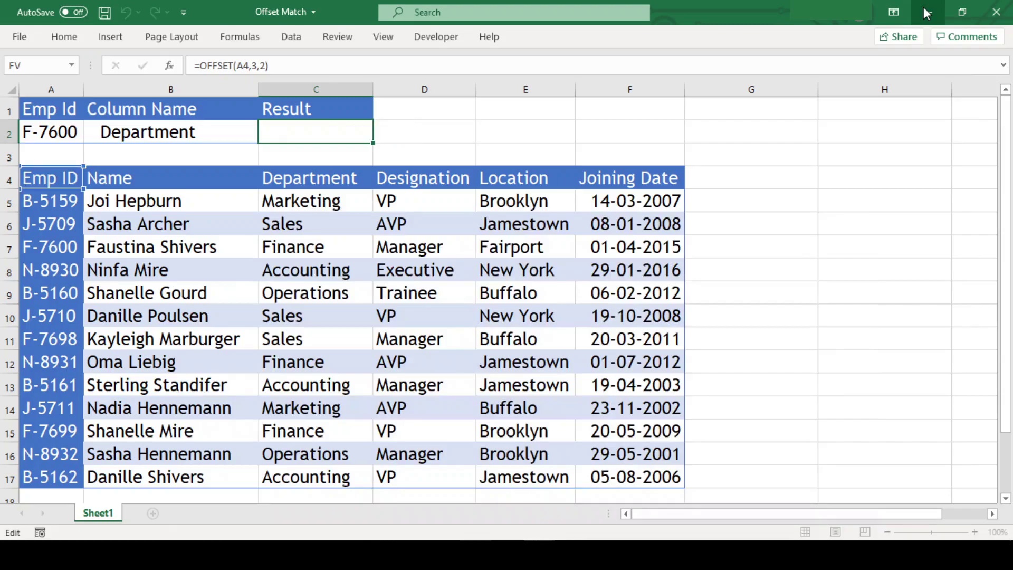
key(Right)
text(=mat)
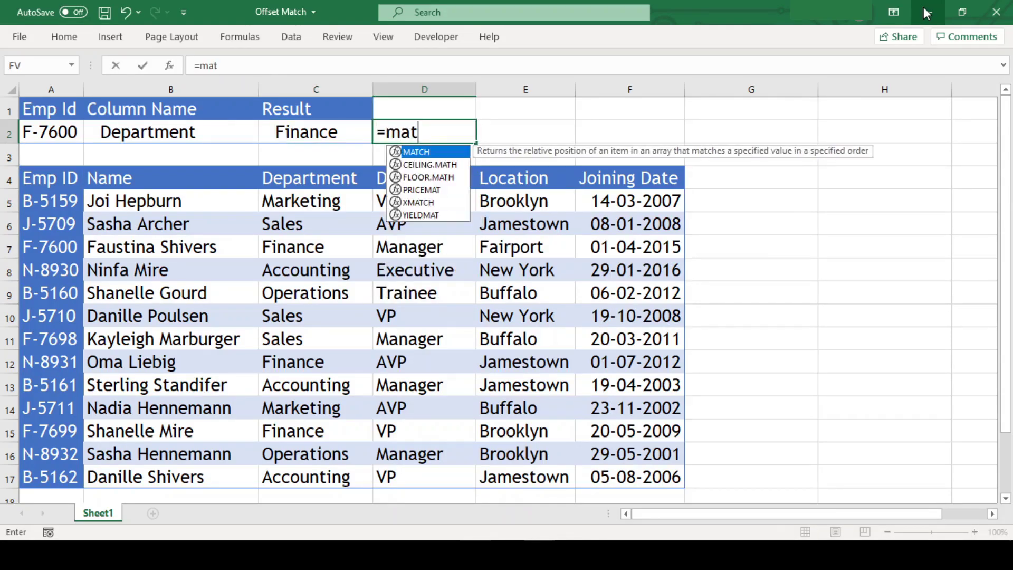
key(Tab)
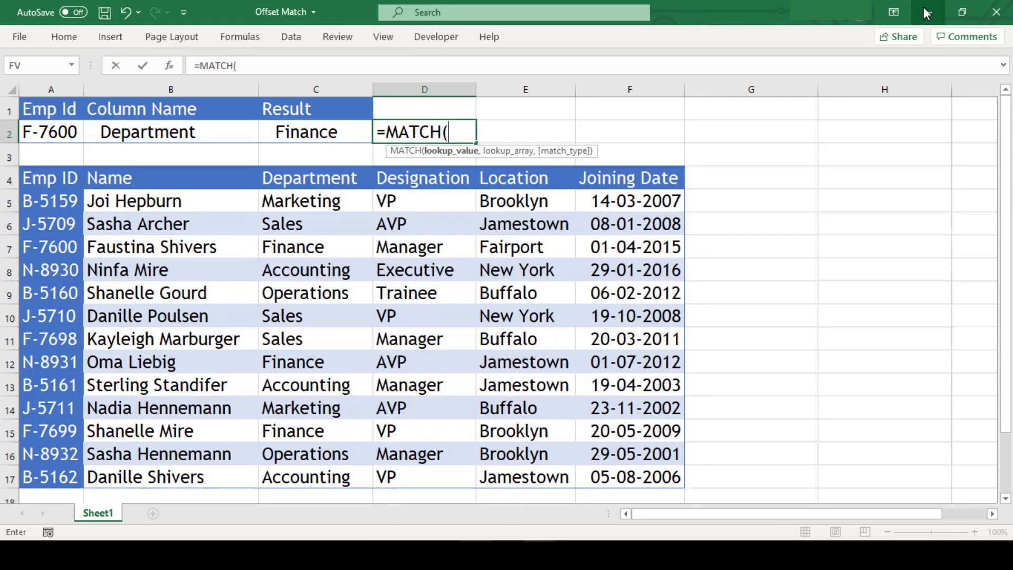
click(66, 129)
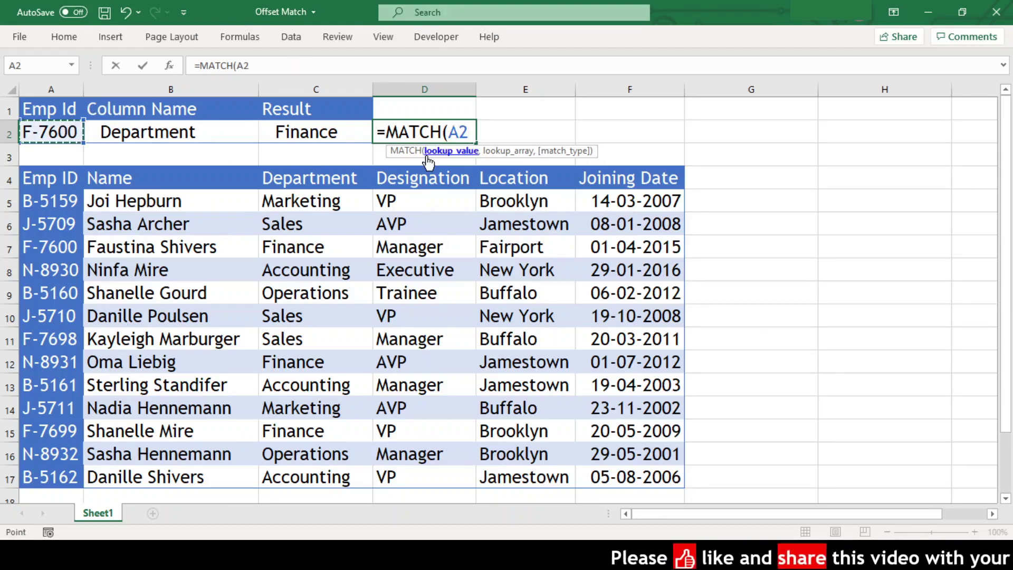
text(,)
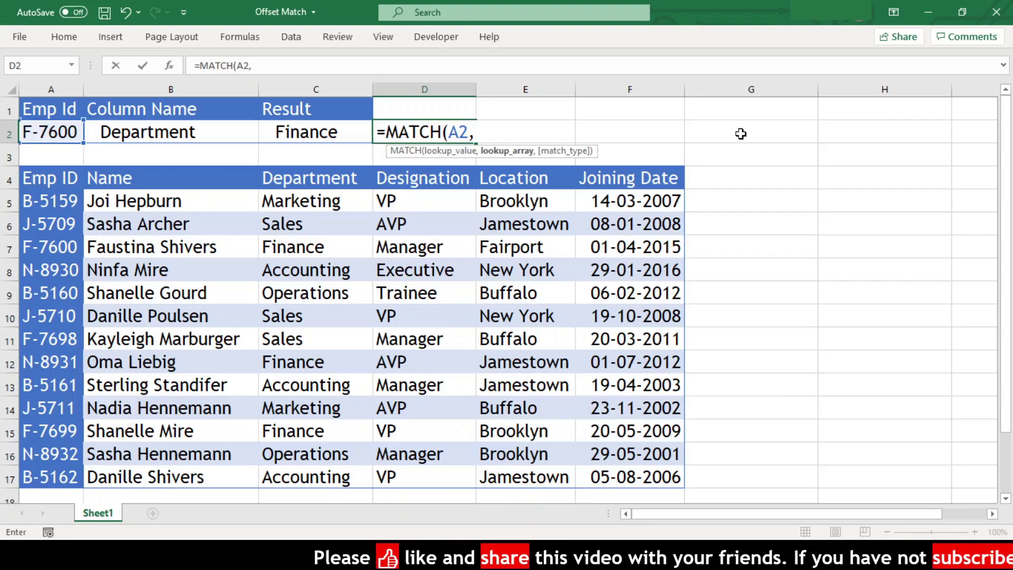
click(67, 199)
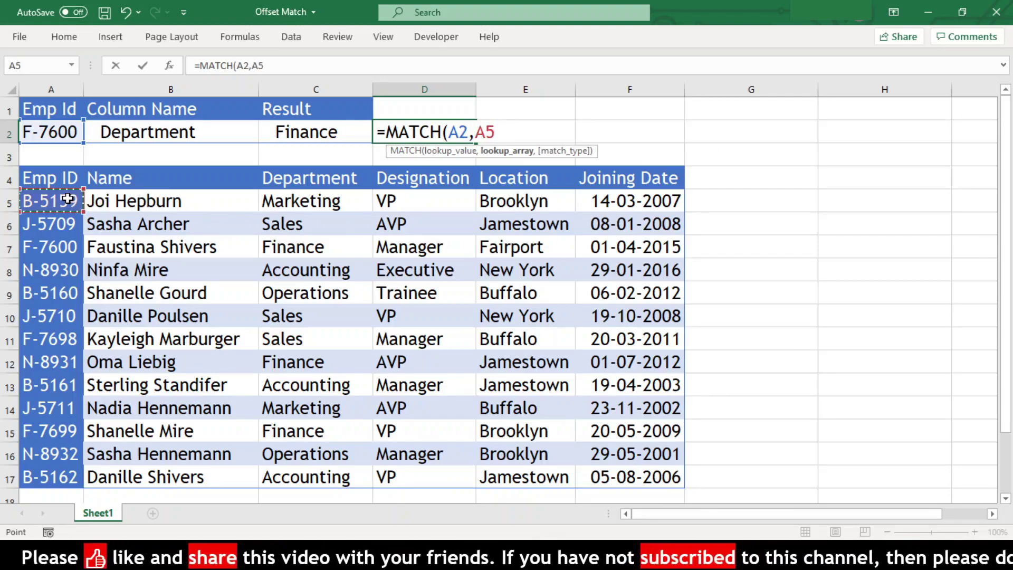
key(ctrl+shift+Down)
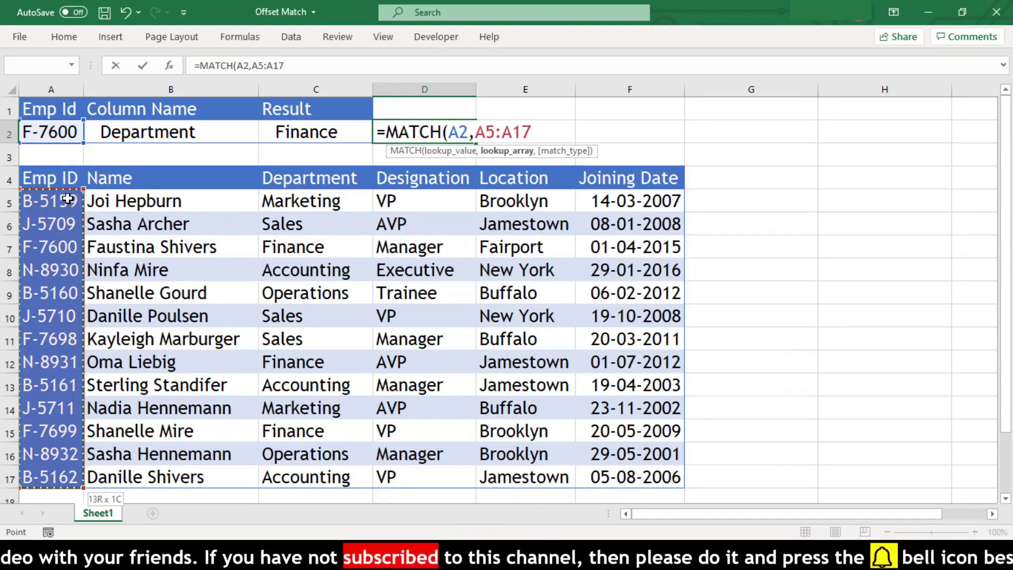
text(,)
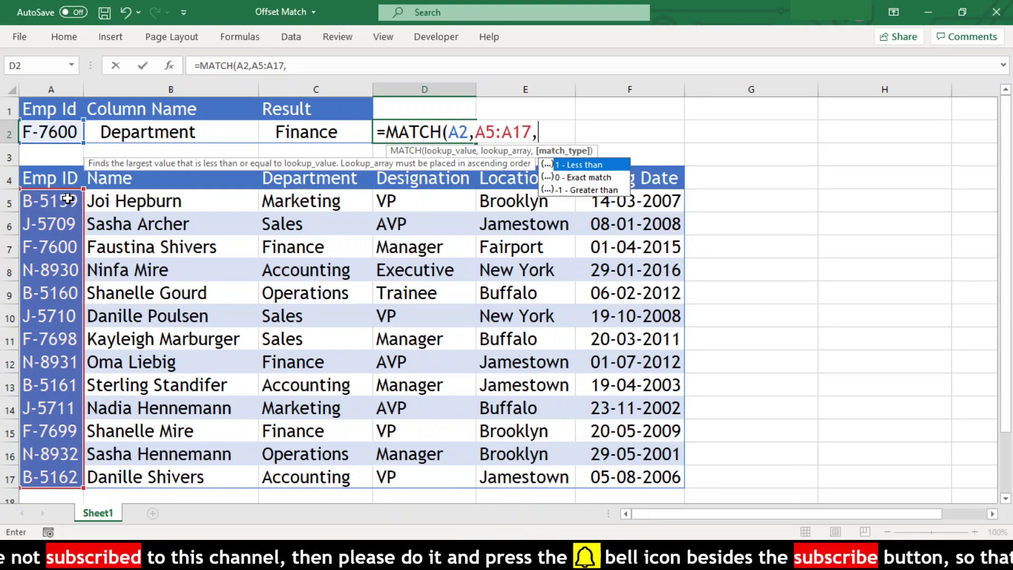
text(0))
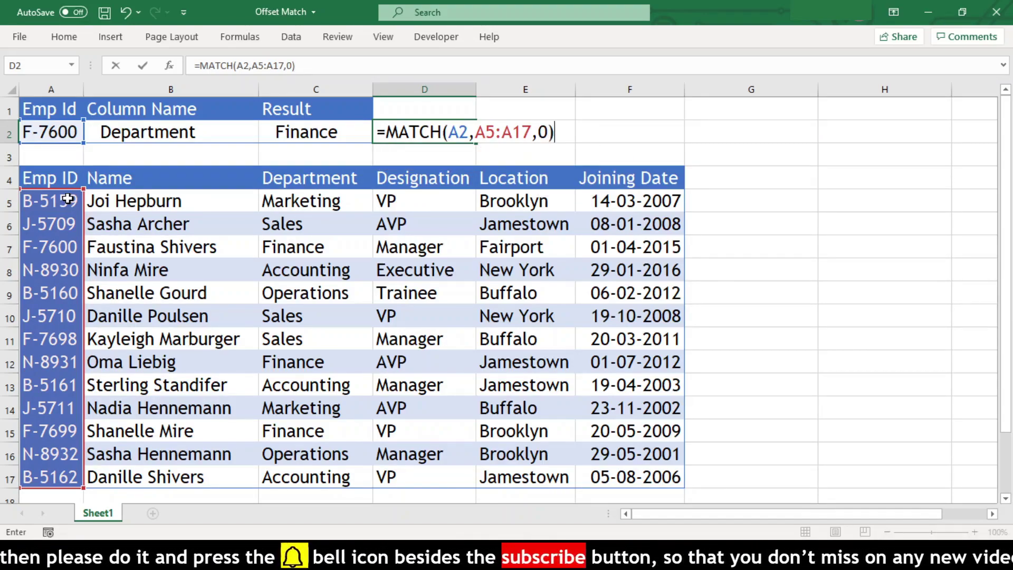
key(Return)
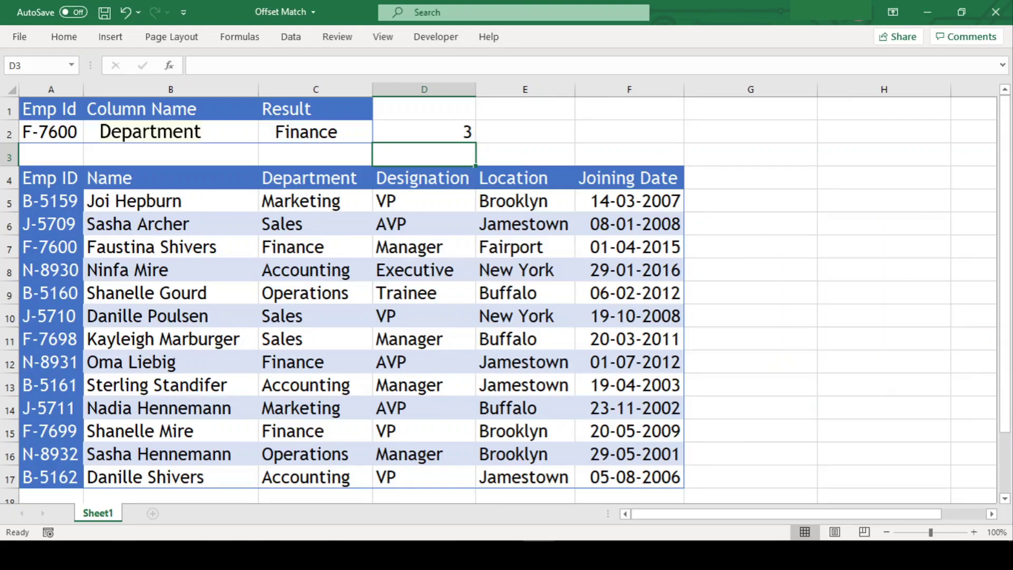
- Enter =MATCH(B2,B4:F4,0) in E2 to find the column name's header position
key(Up)
key(Right)
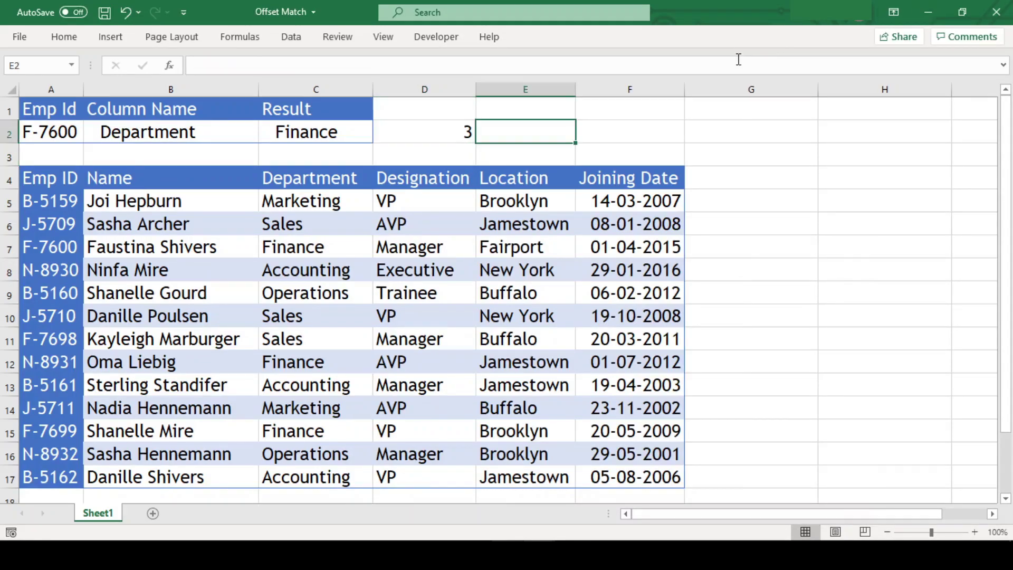
text(=ma)
key(Tab)
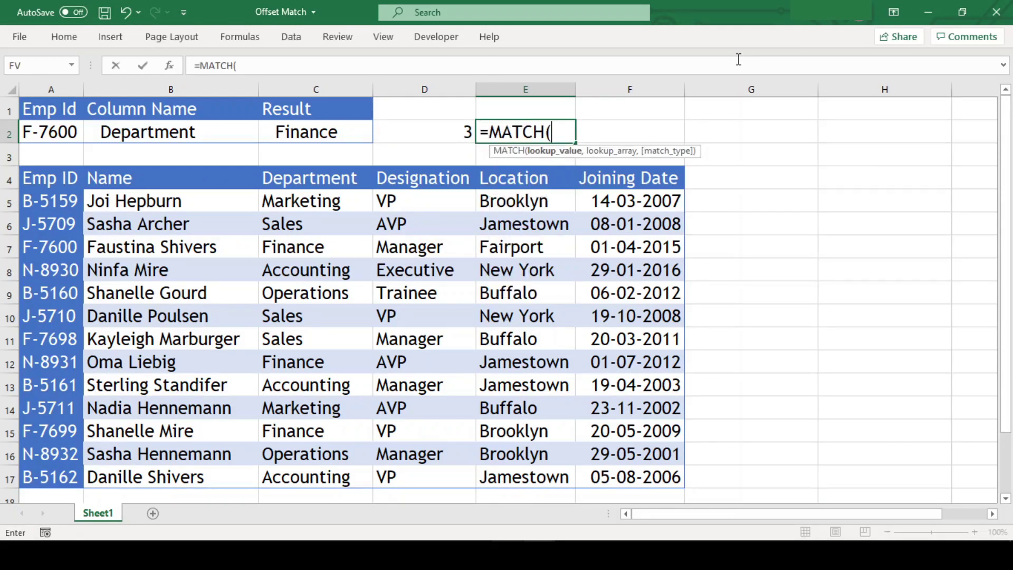
click(228, 129)
text(,)
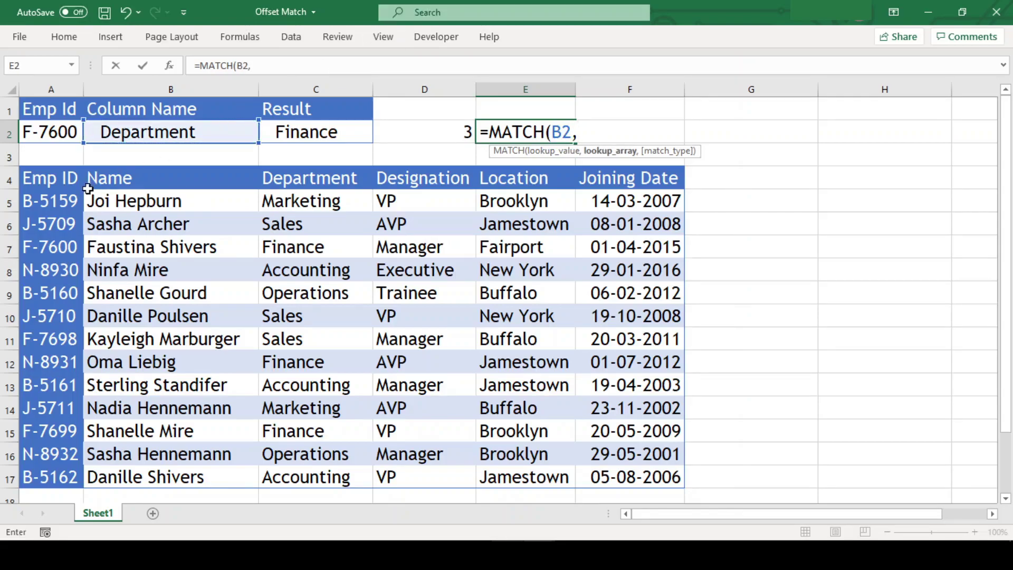
click(109, 182)
key(ctrl+shift+Right)
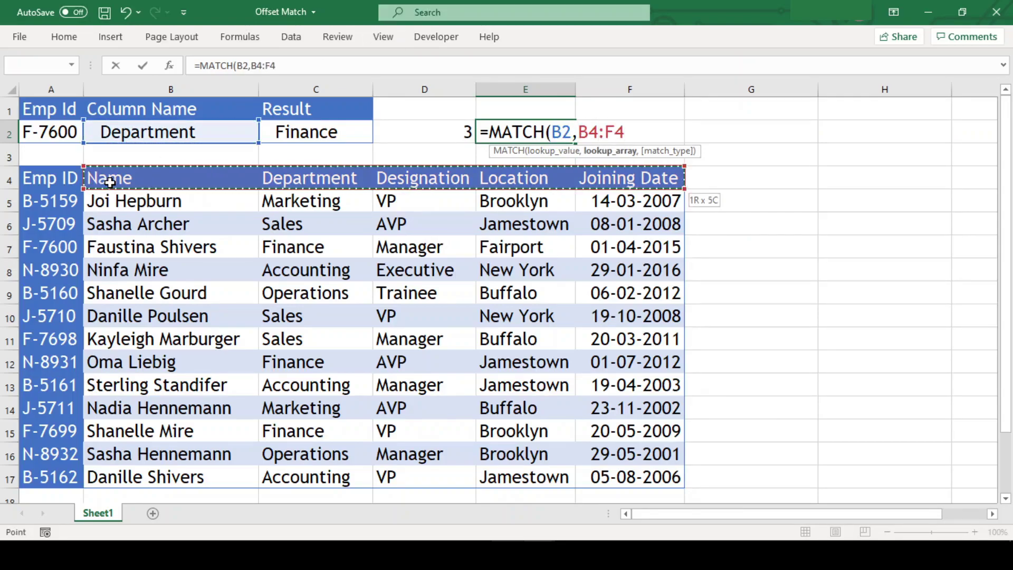
text(,0))
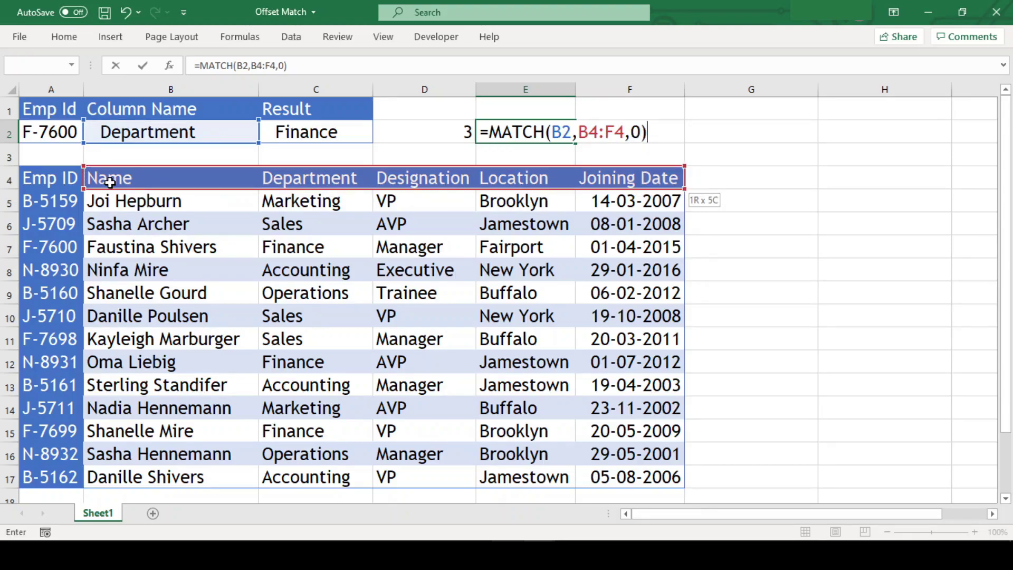
key(Return)
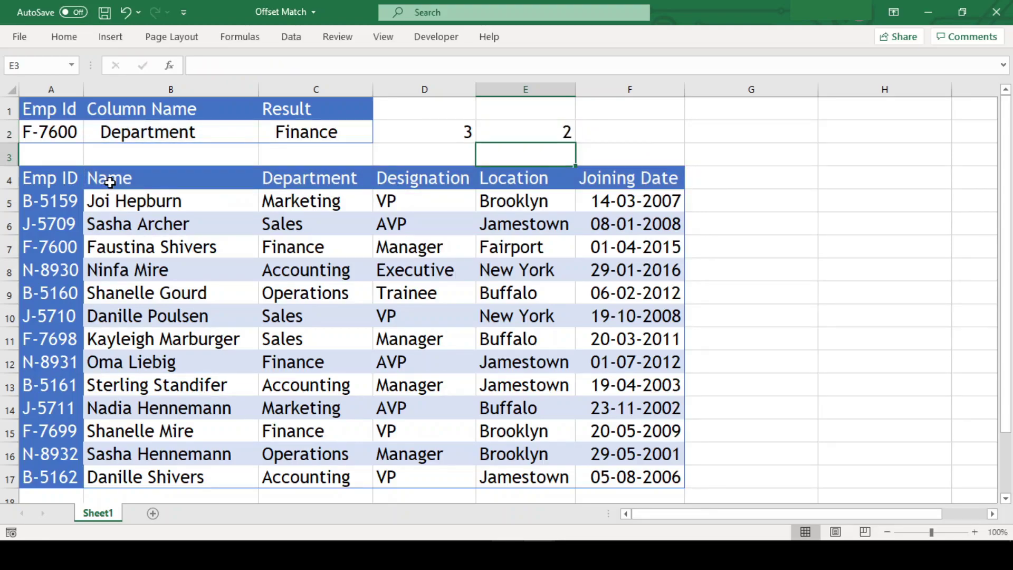
- Move D2's row MATCH expression into C2, replacing the hard-coded 3 in OFFSET
key(Up)
key(Left)
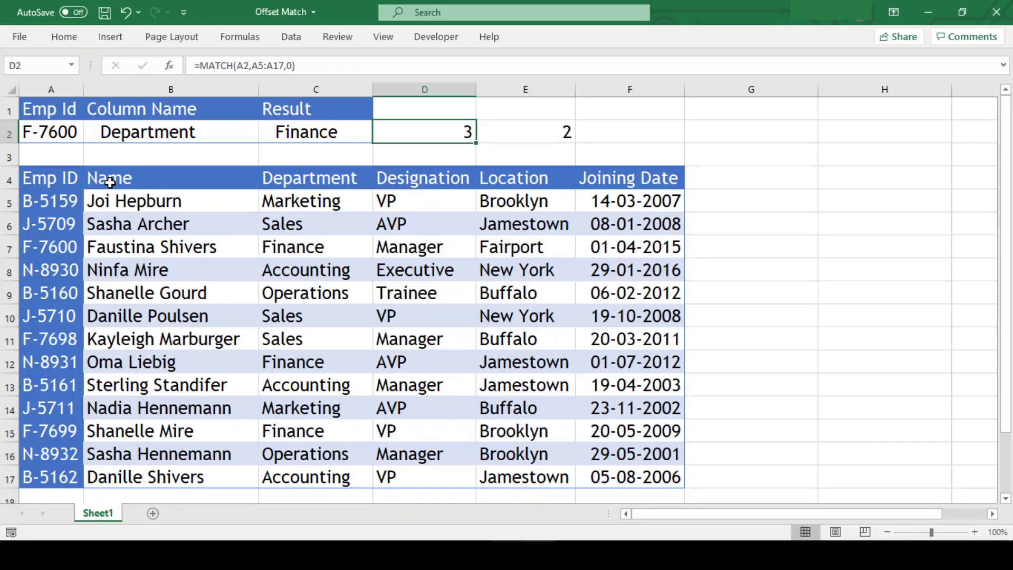
key(F2)
key(shift+Left)
key(shift+Left)
key(shift+Left)
key(shift+Left)
key(shift+Left)
key(shift+Left)
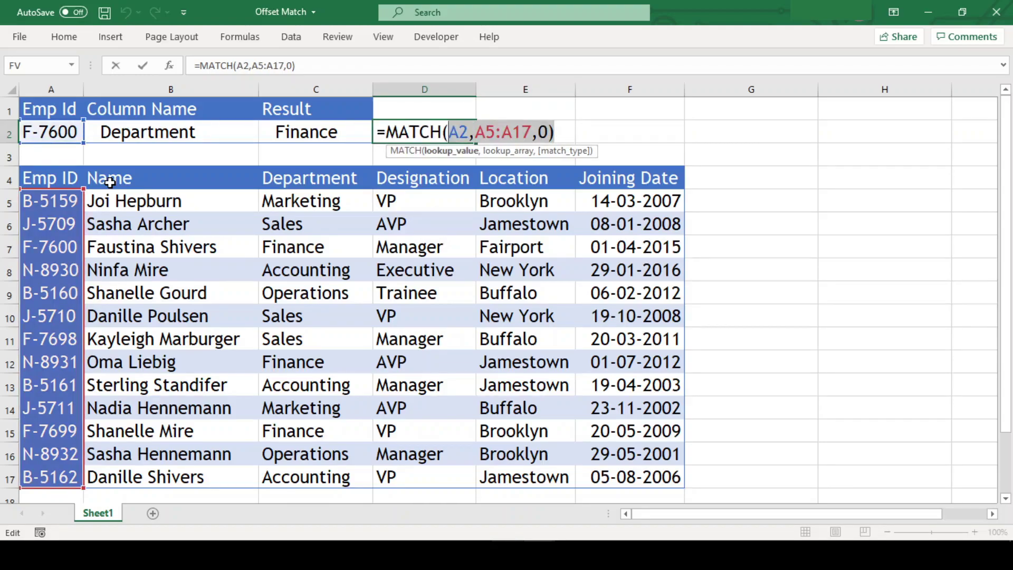
key(ctrl+Return)
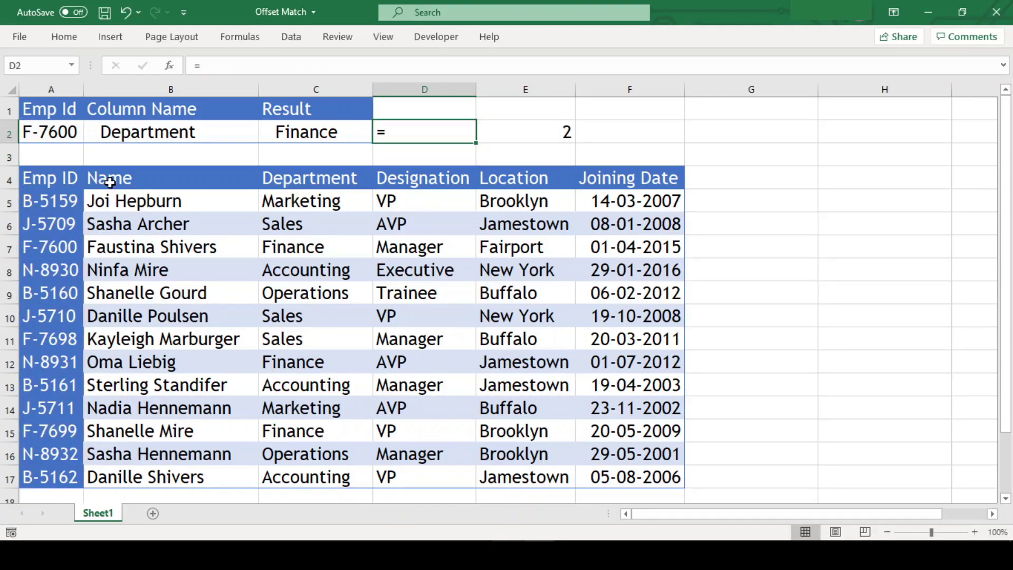
key(Left)
key(F2)
key(Left)
key(Left)
key(Left)
key(Left)
key(Left)
key(Left)
key(Left)
key(Right)
key(Right)
key(Right)
key(shift+Right)
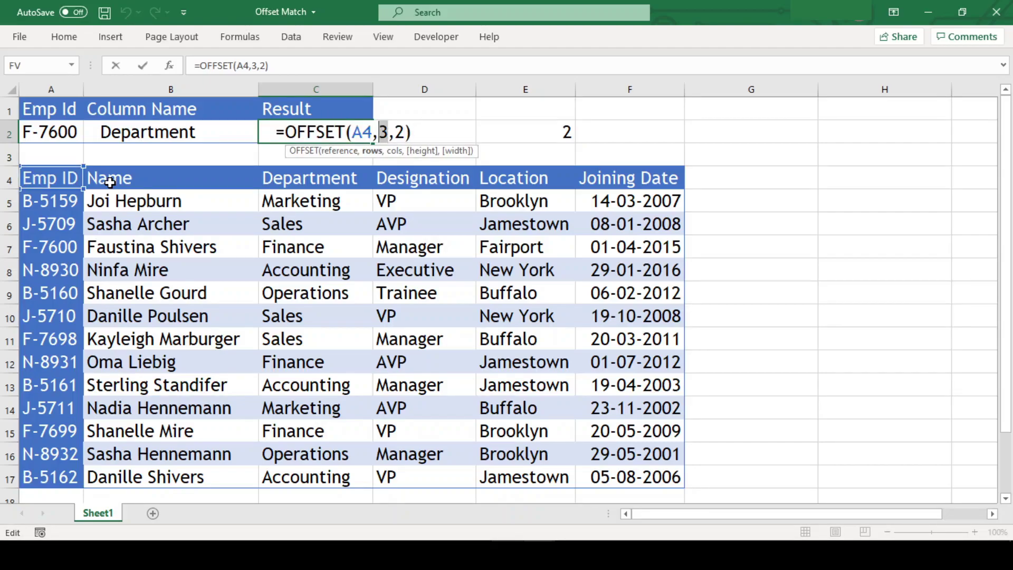
key(ctrl+v)
key(ctrl+Return)
- Move E2's column MATCH expression into C2, replacing the hard-coded 2, leaving E2 empty
key(Right)
key(Right)
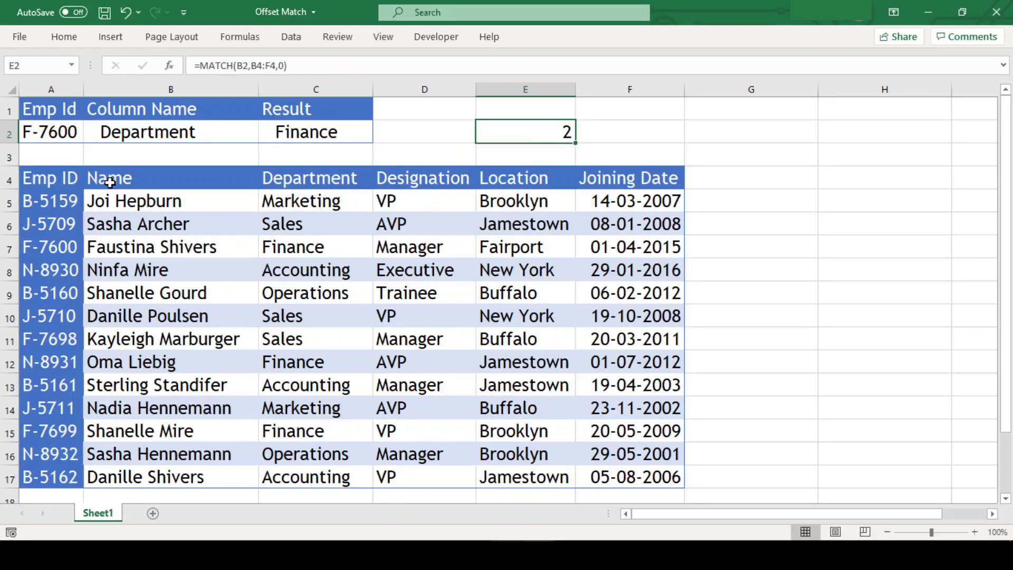
key(F2)
key(shift+Left)
key(shift+Left)
key(shift+Left)
key(shift+Left)
key(shift+Left)
key(shift+Left)
key(shift+Left)
key(shift+Left)
key(shift+Left)
key(shift+Left)
key(shift+Left)
key(shift+Left)
key(shift+Left)
key(shift+Left)
key(shift+Left)
key(shift+Left)
key(shift+Left)
key(ctrl+x)
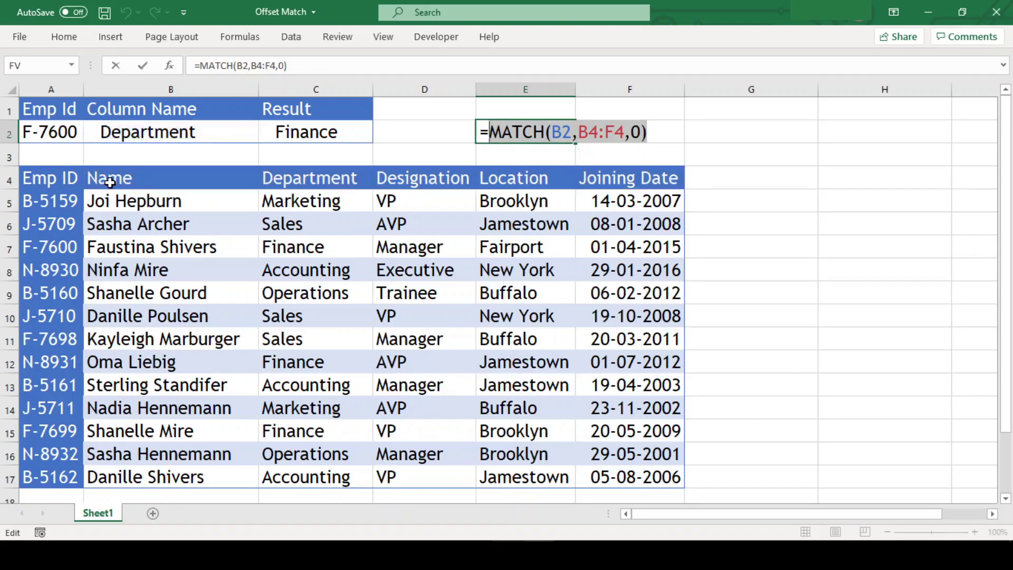
key(BackSpace)
key(Return)
key(Left)
key(Left)
key(Up)
key(F2)
key(Left)
key(shift+Left)
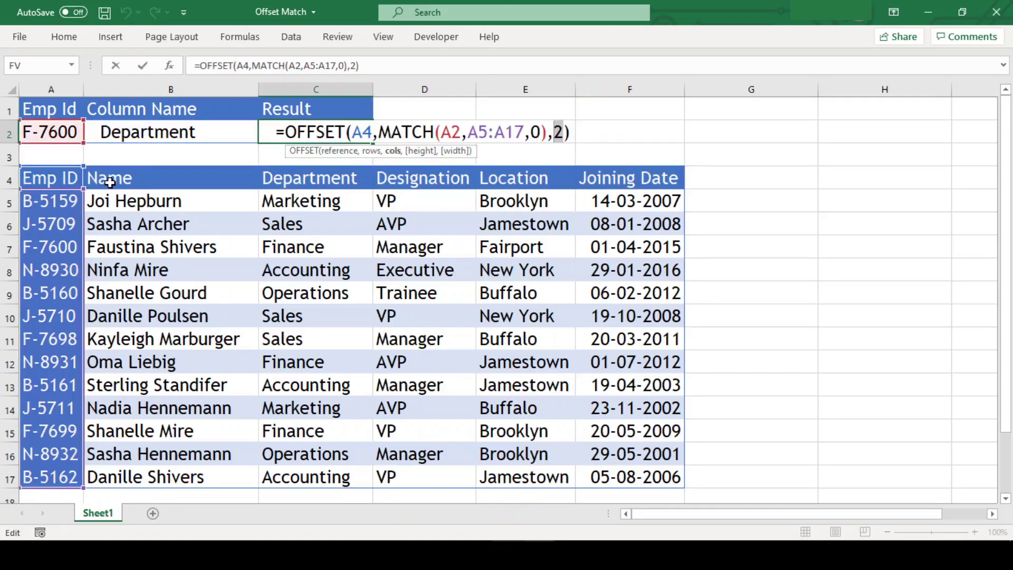
key(ctrl+v)
key(Return)
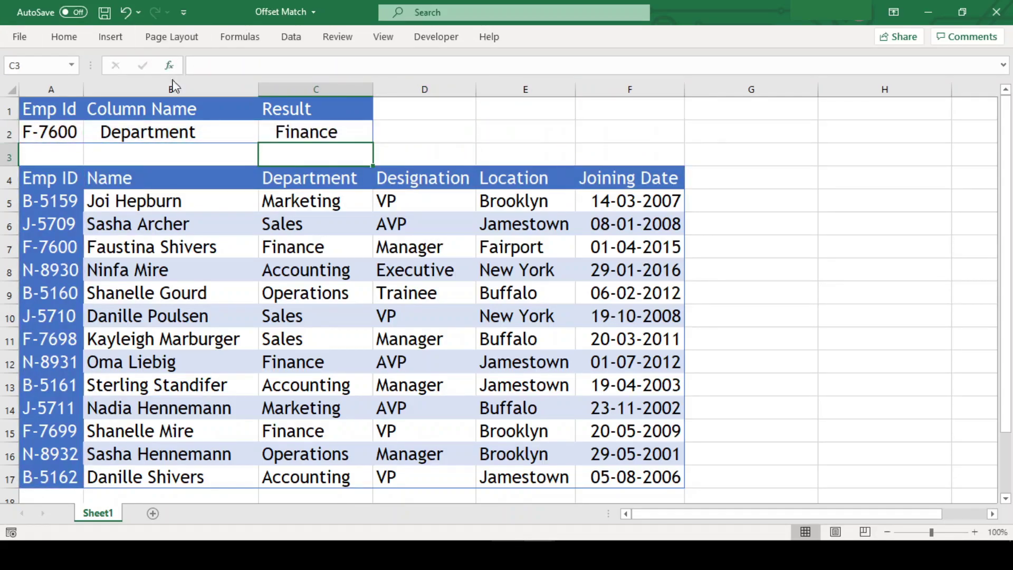
- Test the lookup with Emp Id N-8931 and column Location
click(63, 132)
click(91, 137)
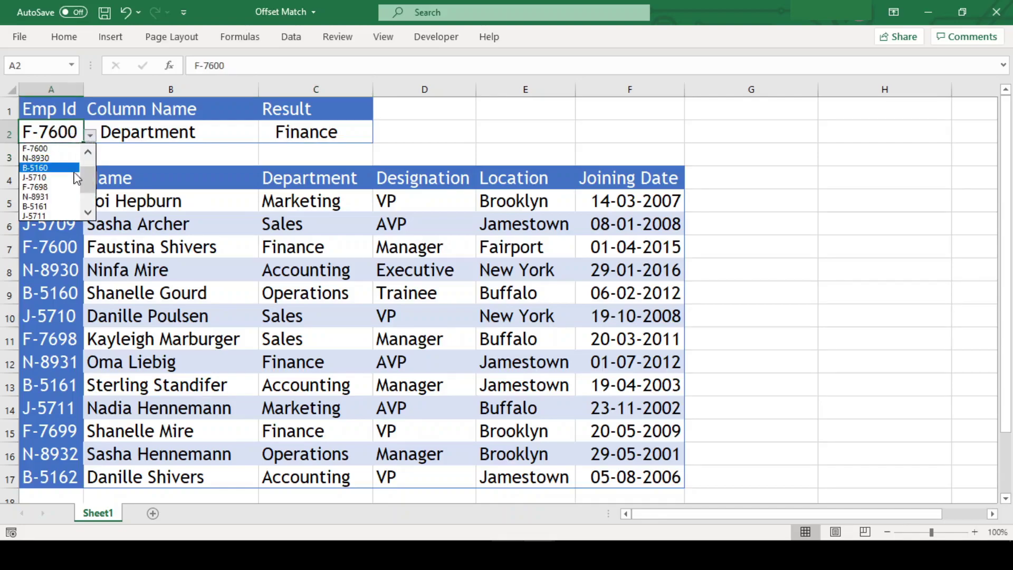
click(60, 198)
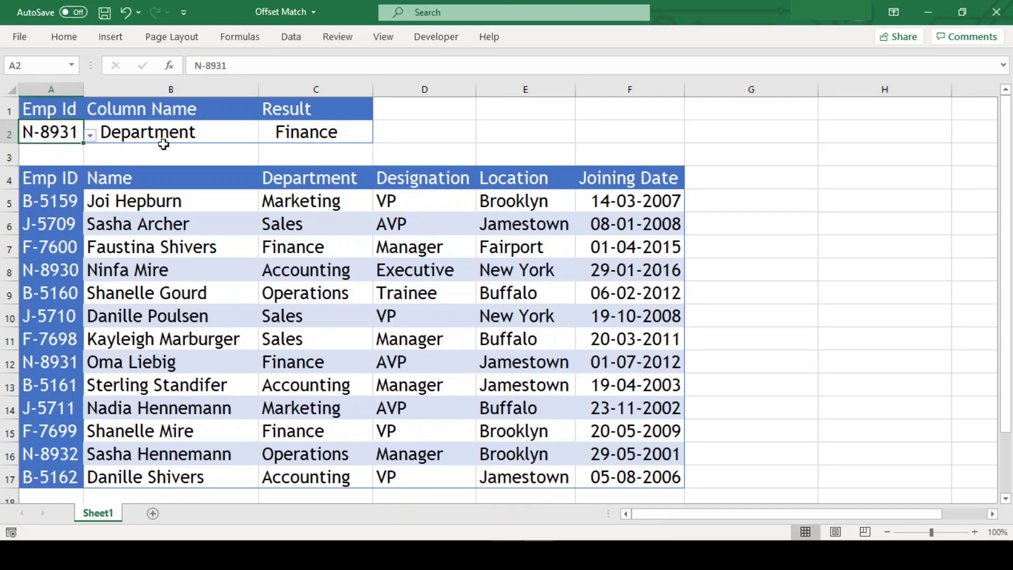
click(174, 138)
click(264, 136)
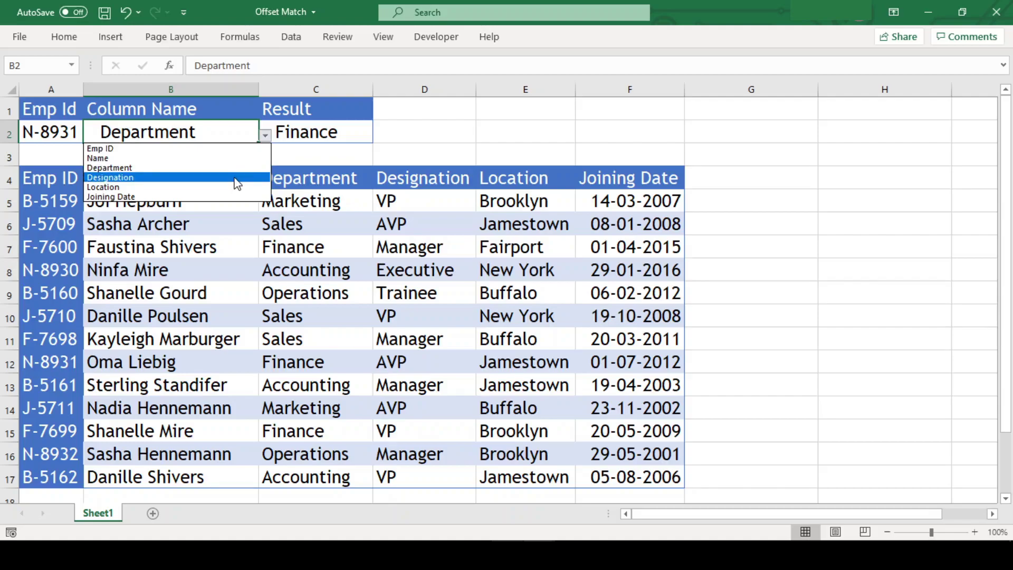
click(234, 183)
- Switch the inputs to Emp Id N-8932 and column Designation
click(67, 134)
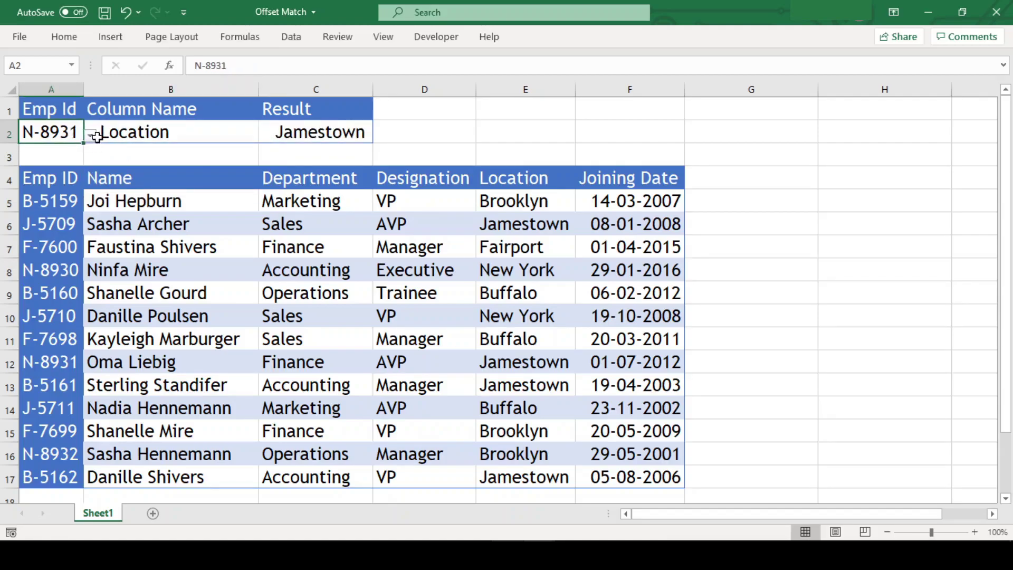
click(91, 136)
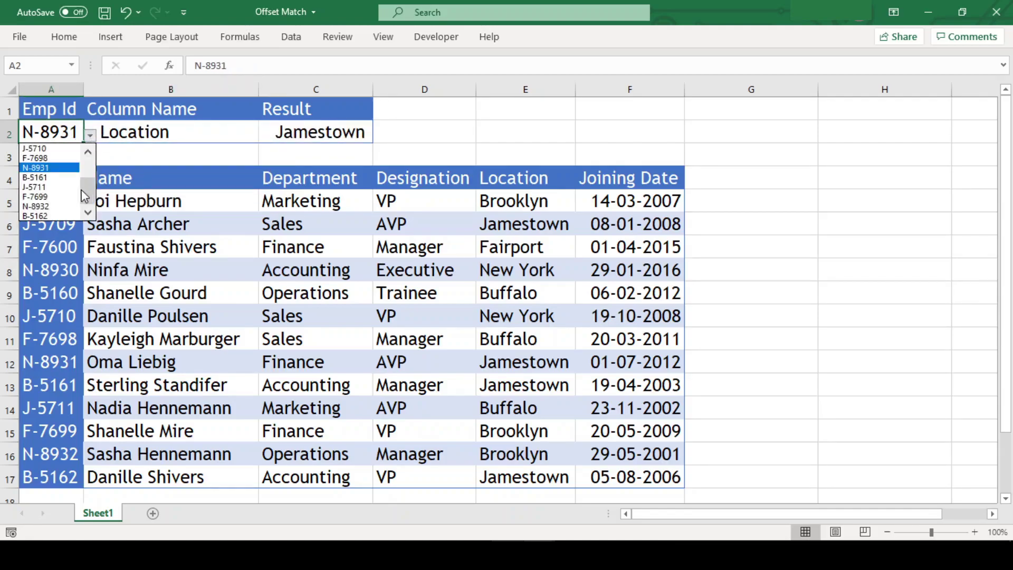
click(50, 213)
click(243, 132)
click(265, 136)
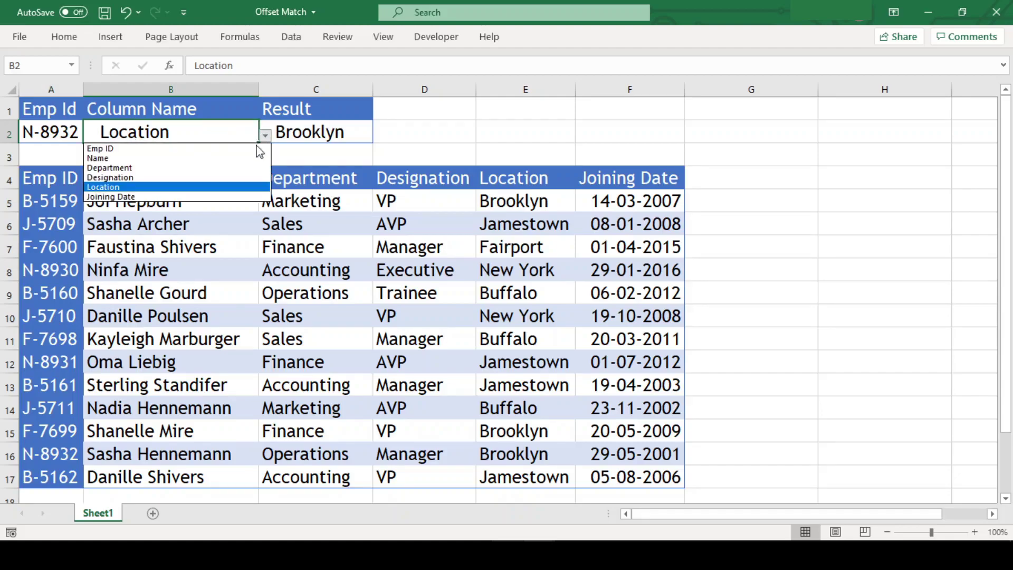
click(238, 176)
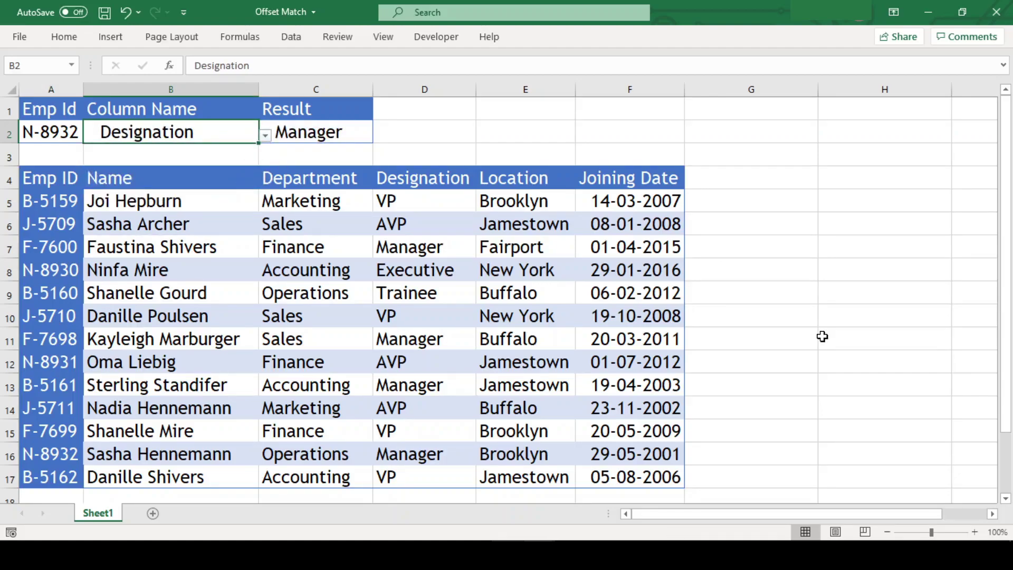